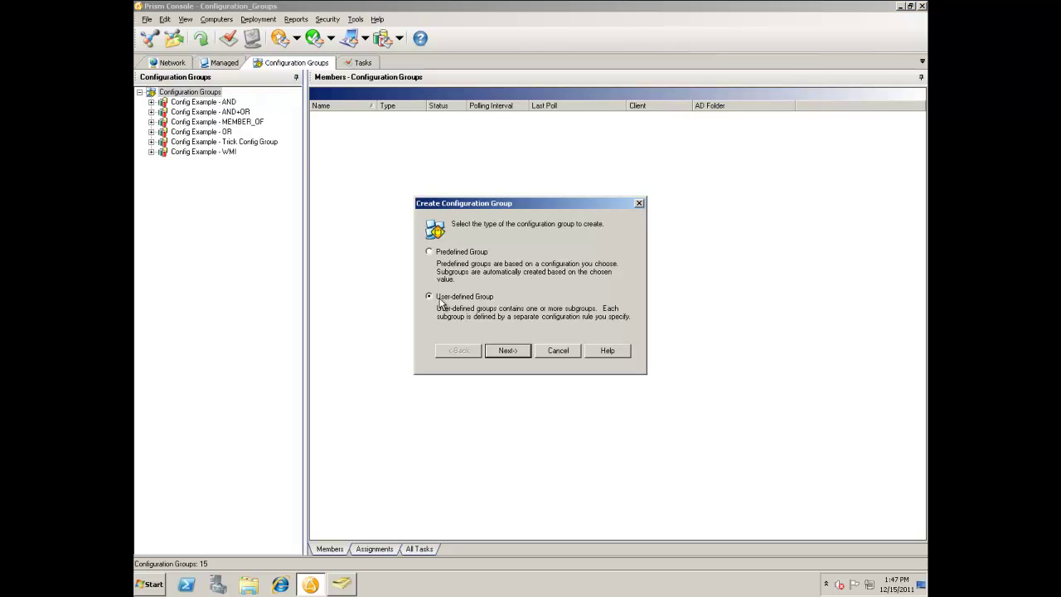
Define the user-defined group's rule as file "C:\Program Files (x86)\Mozilla Firefox\firefox.exe" EXISTS.
left_click(508, 350)
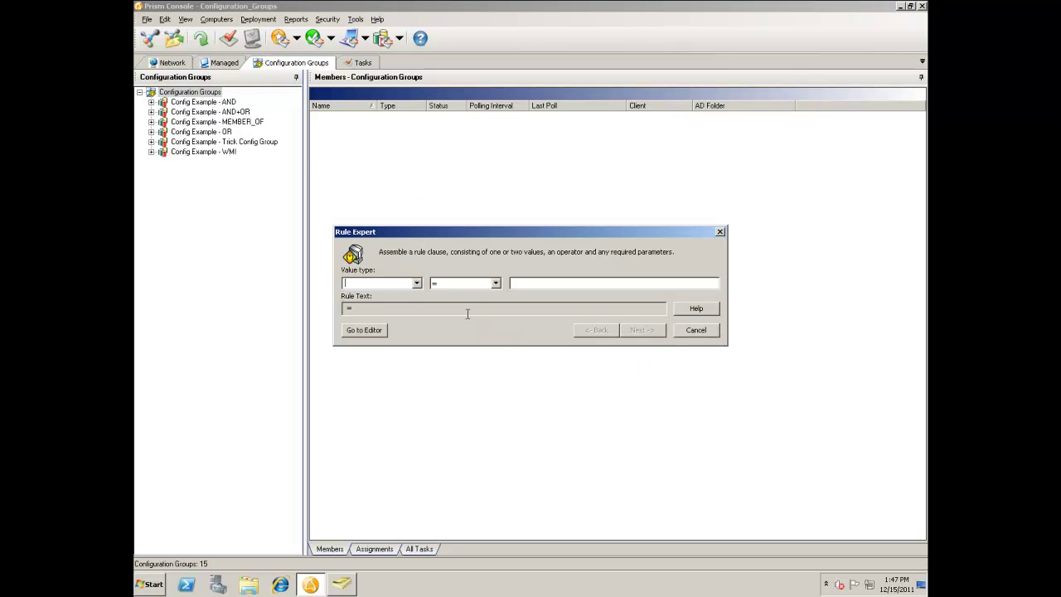
left_click(417, 282)
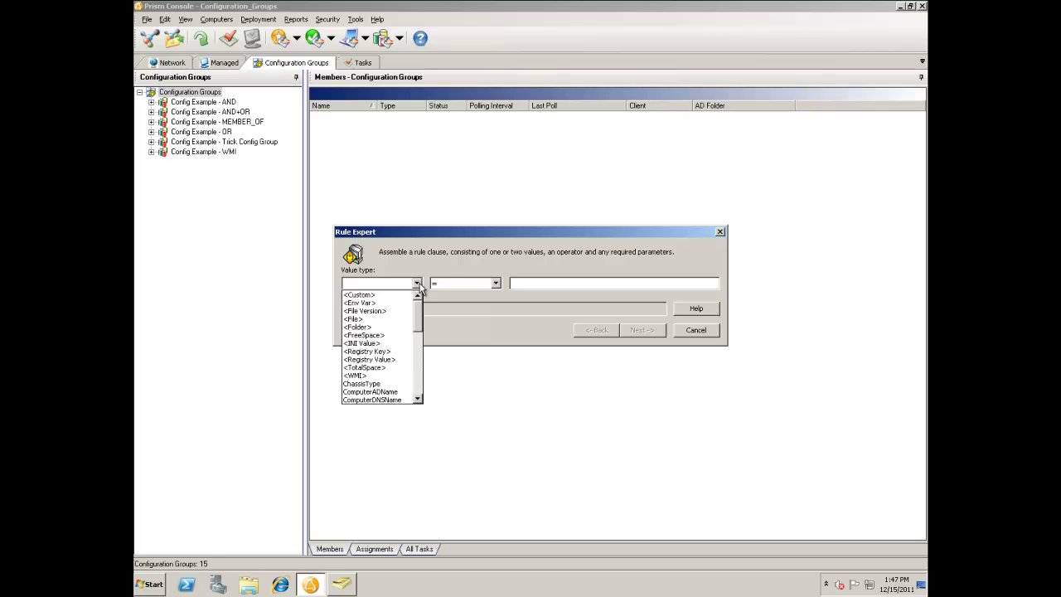
left_click(386, 320)
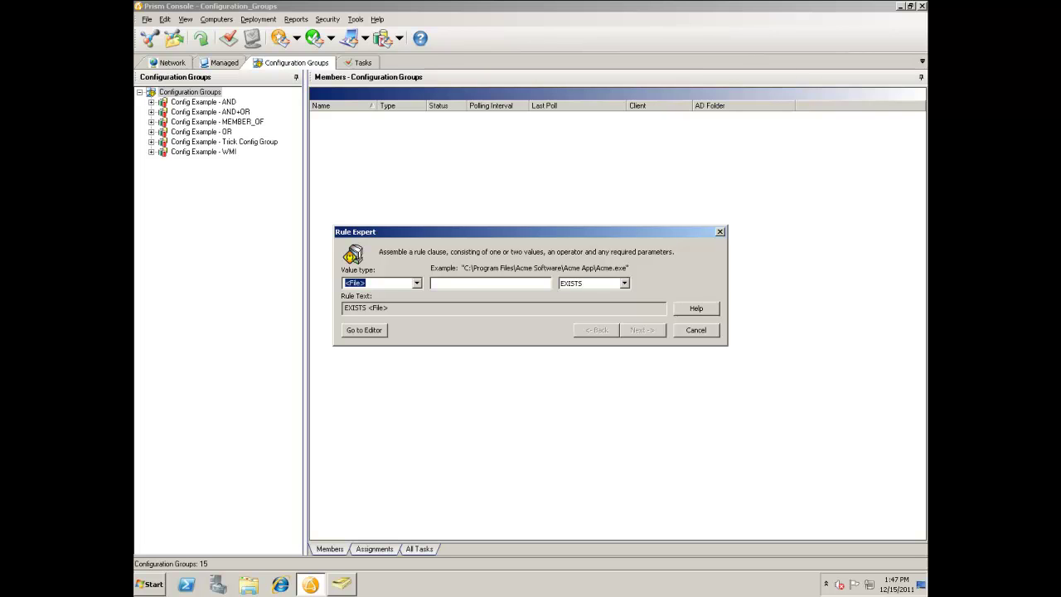
left_click(469, 283)
type("C:\\Program Files (x86)\\Mozilla Firefox\\firefox.exe")
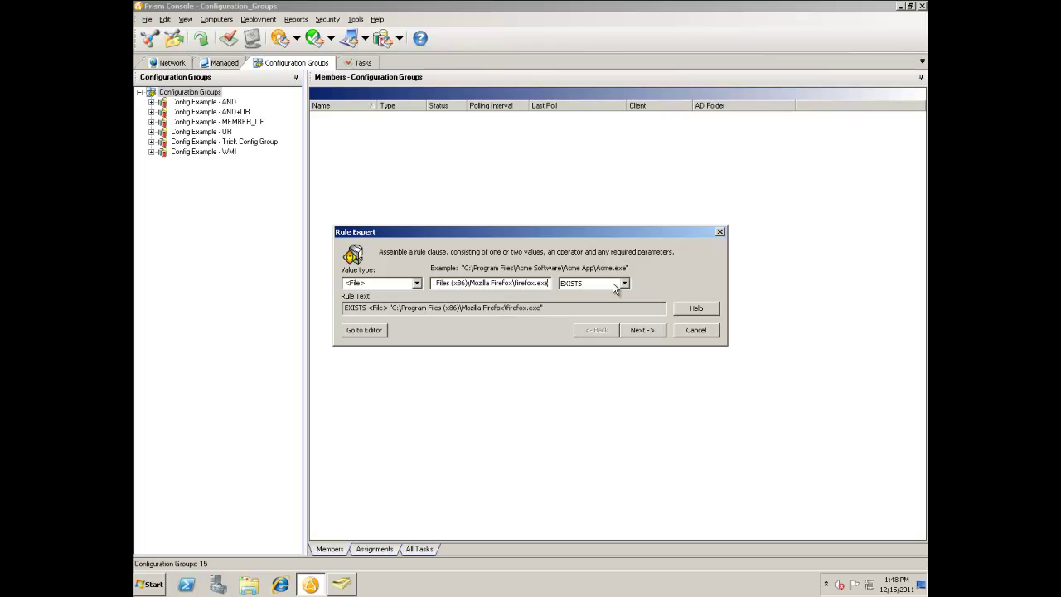
Name the rule "Firefox is Installed" and finish creating the configuration group.
left_click(641, 331)
type("Fire")
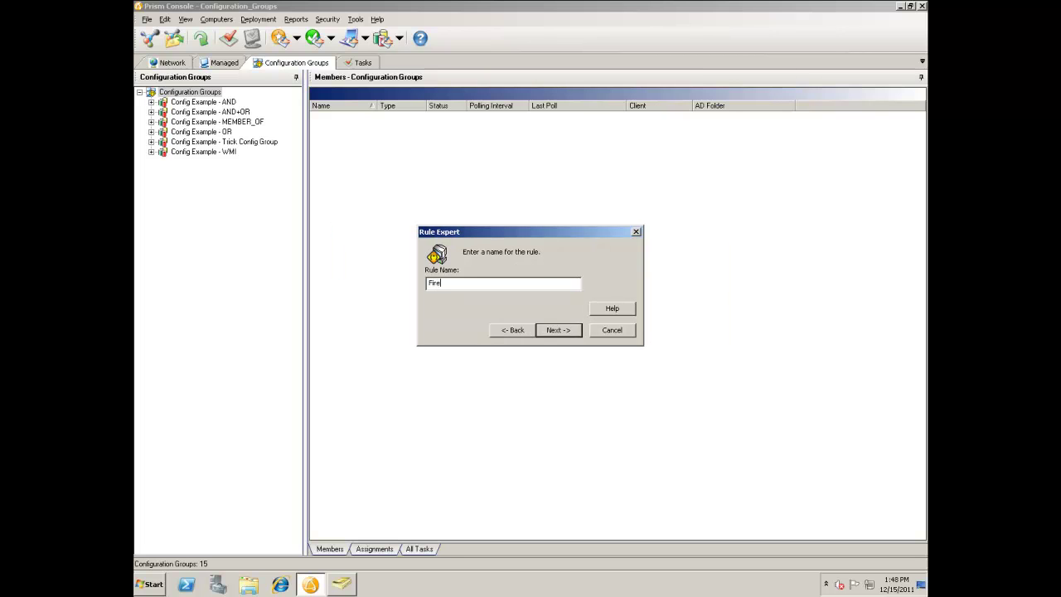
type("fox is Installed")
key("Return")
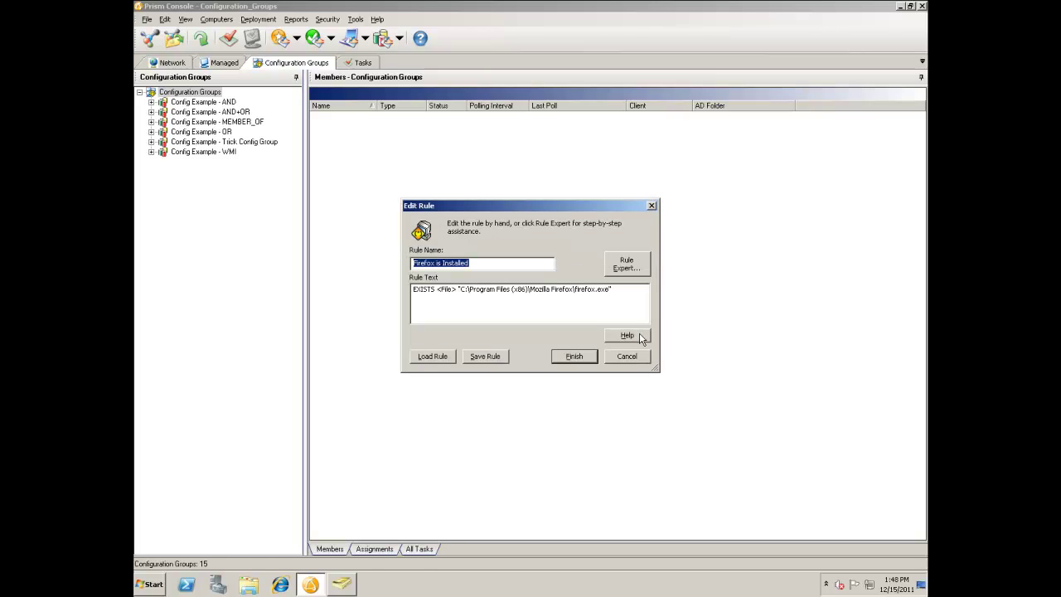
left_click(584, 360)
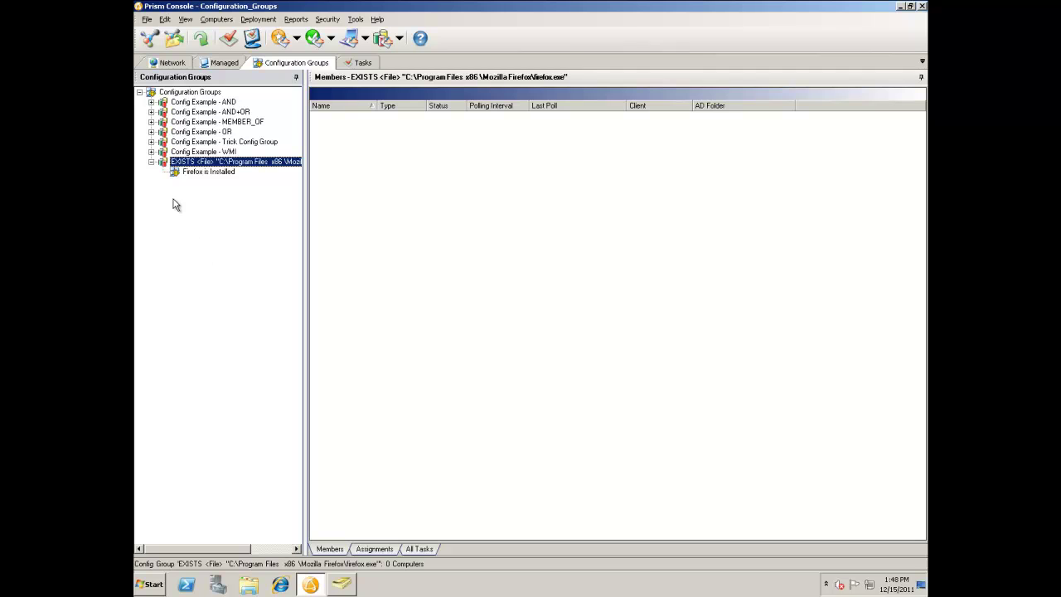
Add a rule-based subgroup to the Firefox group with file "C:\Program Files (x86)\Mozilla Firefox\firefox.exe" set to NOT EXISTS.
right_click(204, 162)
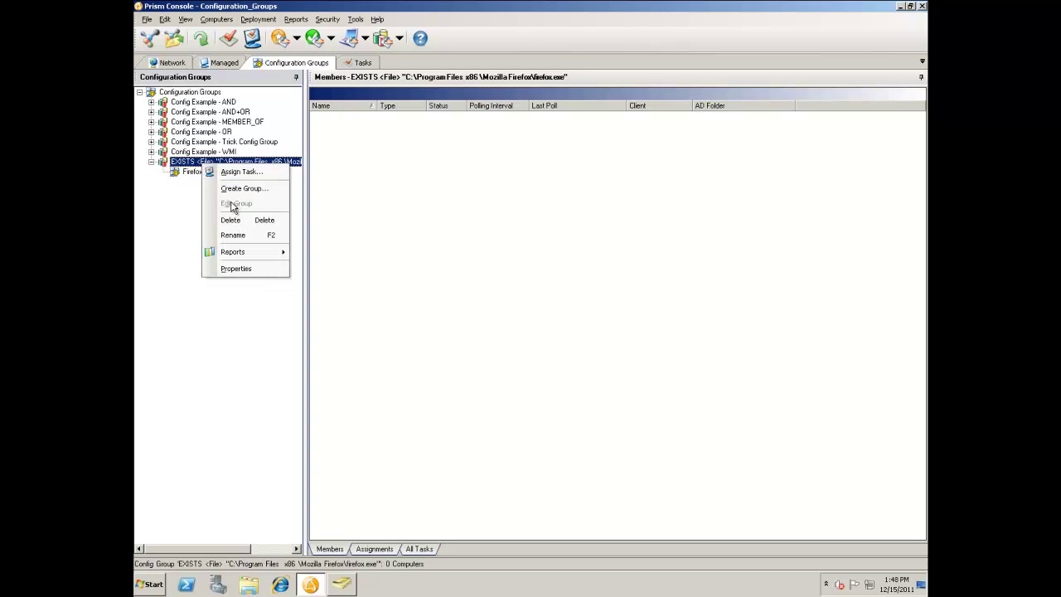
left_click(249, 189)
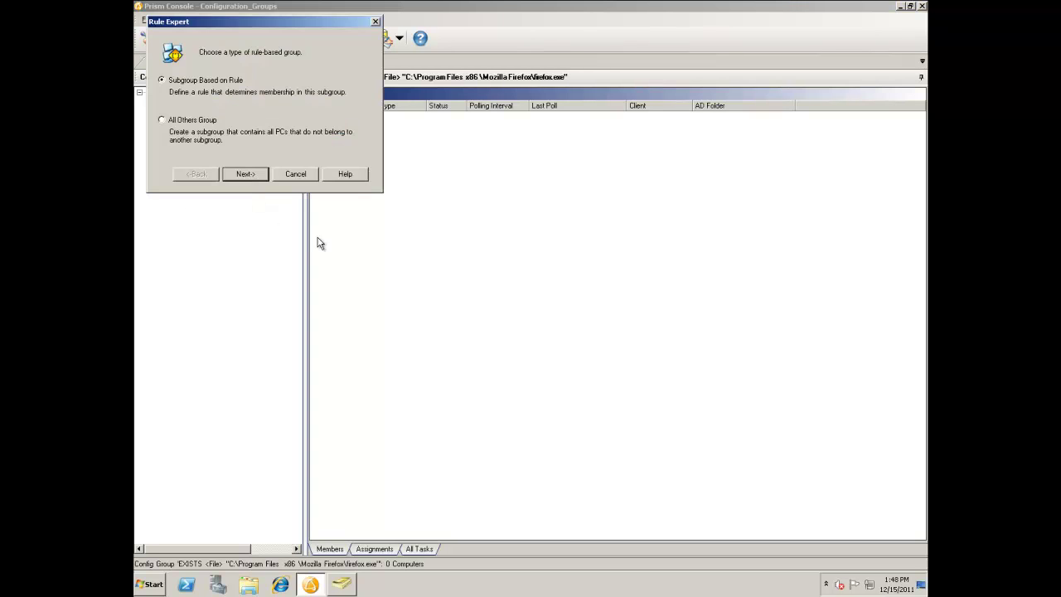
left_click(248, 174)
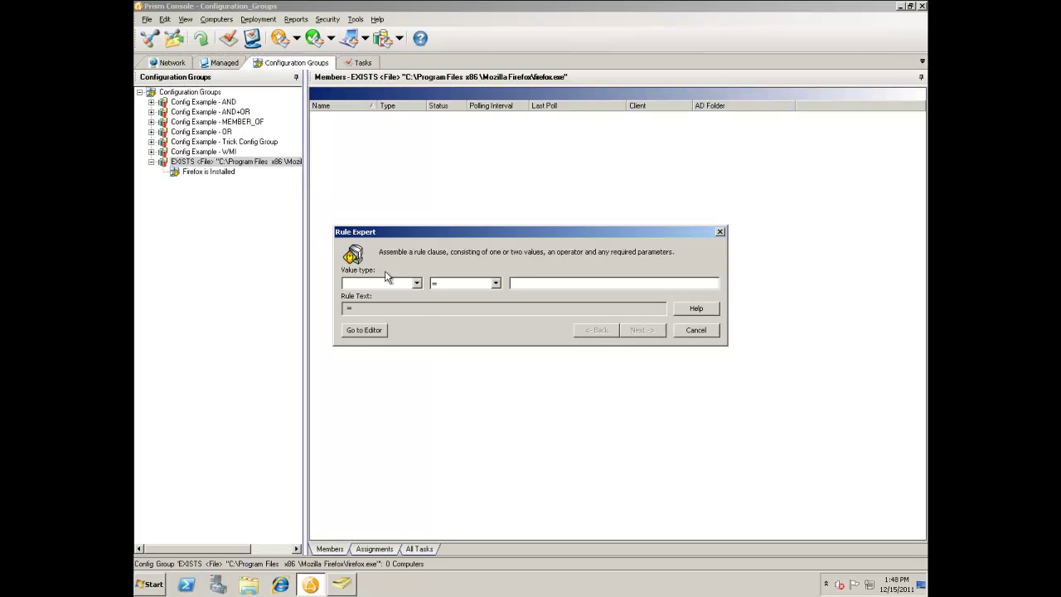
left_click(416, 284)
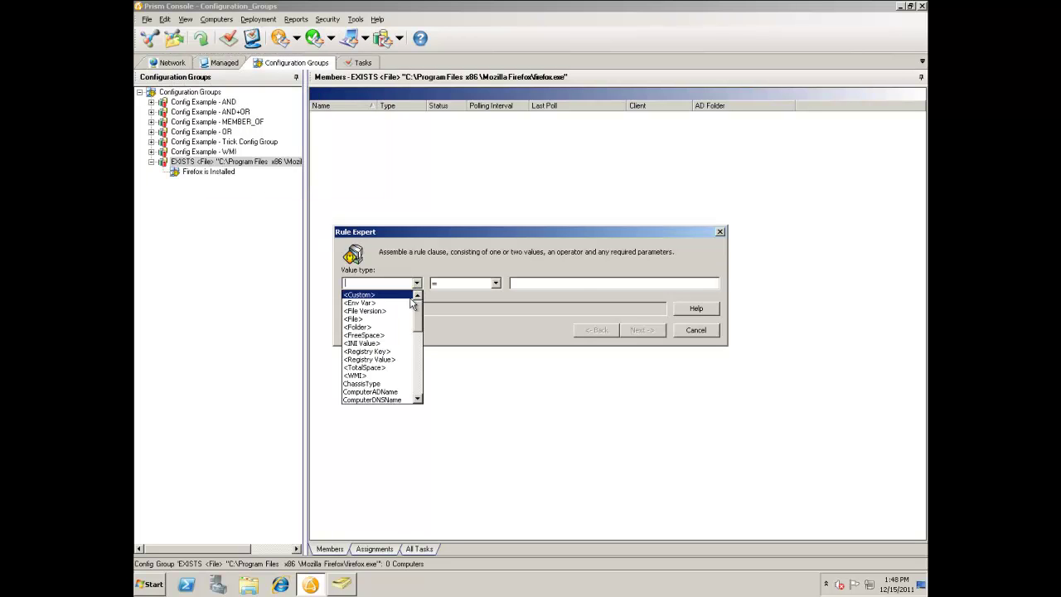
left_click(394, 319)
left_click(453, 284)
type("C:\\Program Files (x86)\\Mozilla Firefox\\firefox.exe")
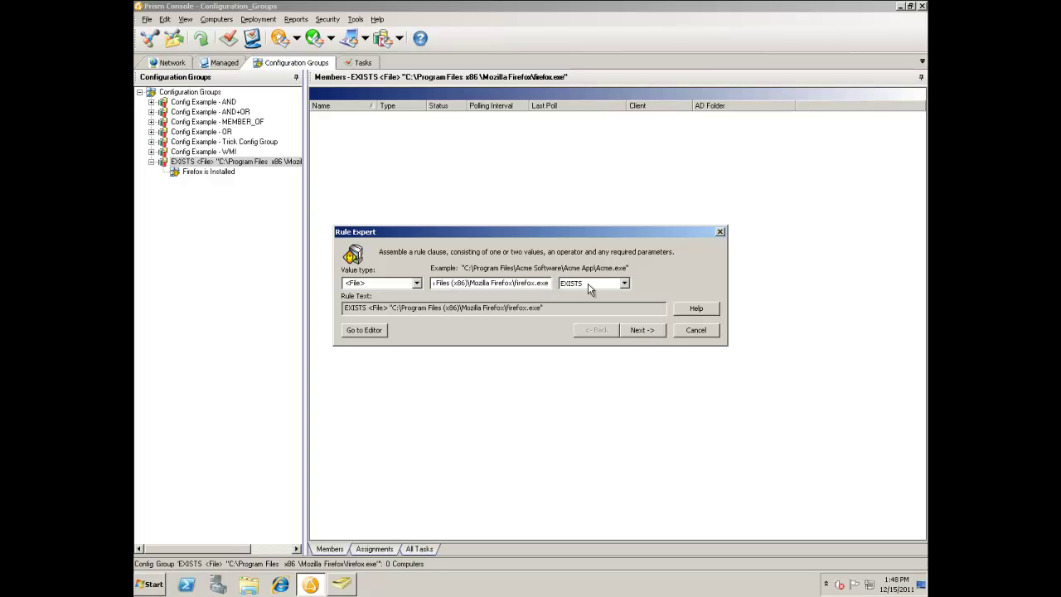
left_click(624, 283)
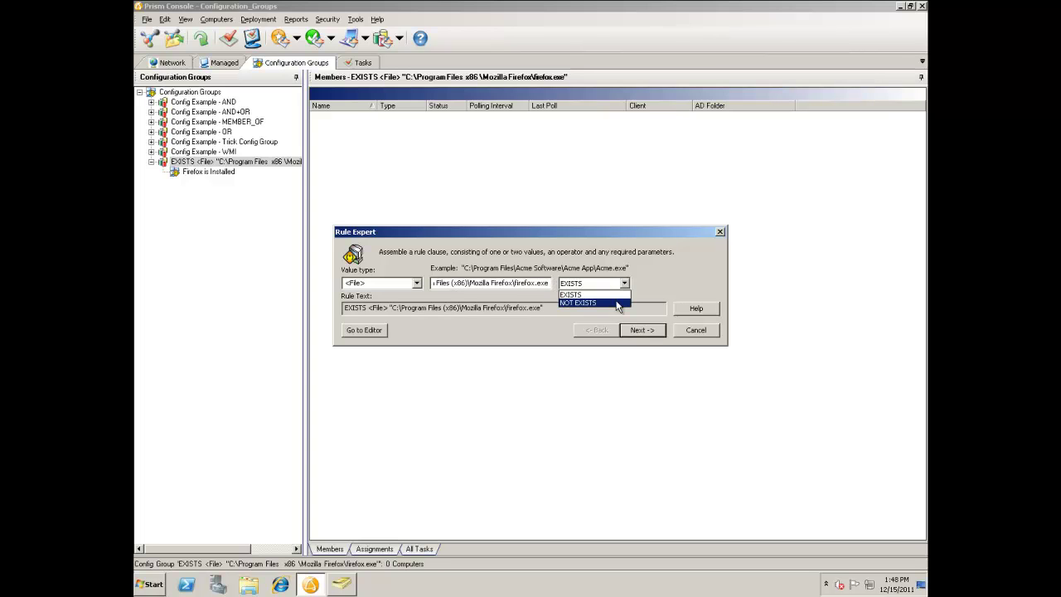
left_click(617, 302)
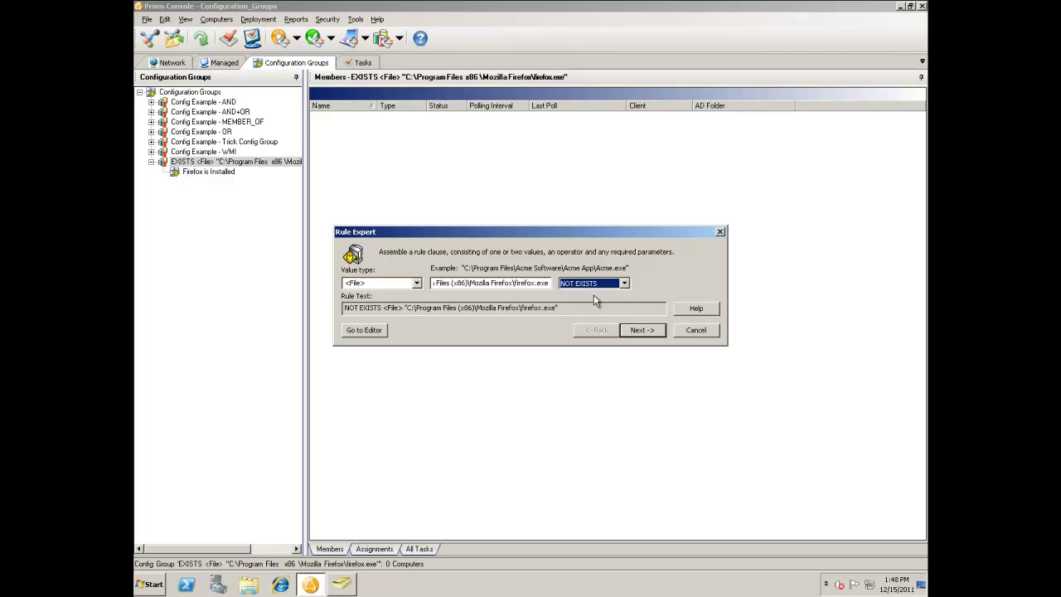
Name the subgroup's rule "Firefox is NOT installed" and finish creating it.
left_click(642, 330)
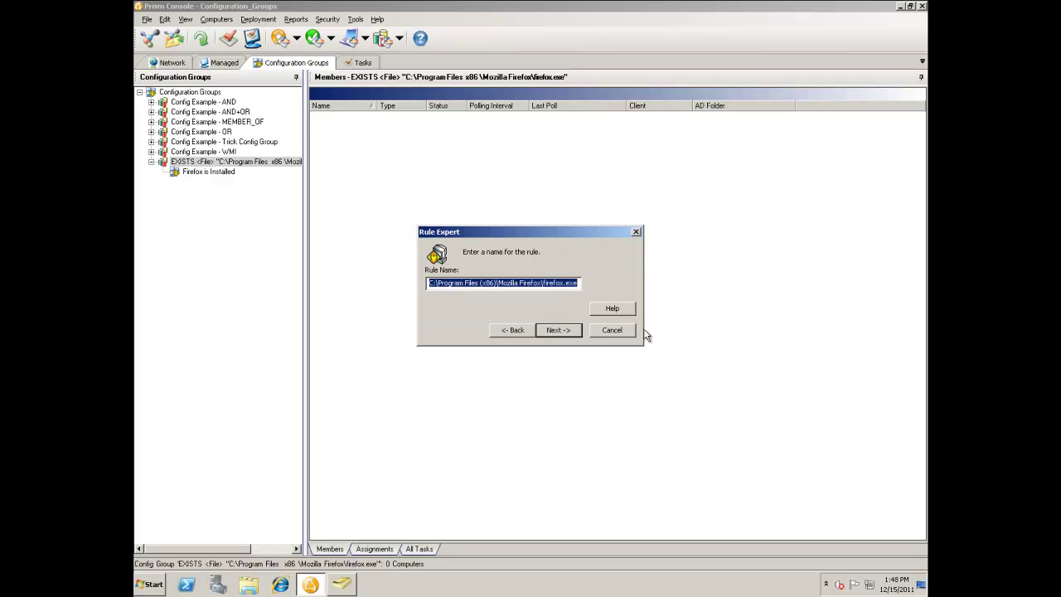
type("Firefox is NOT installed")
key("Return")
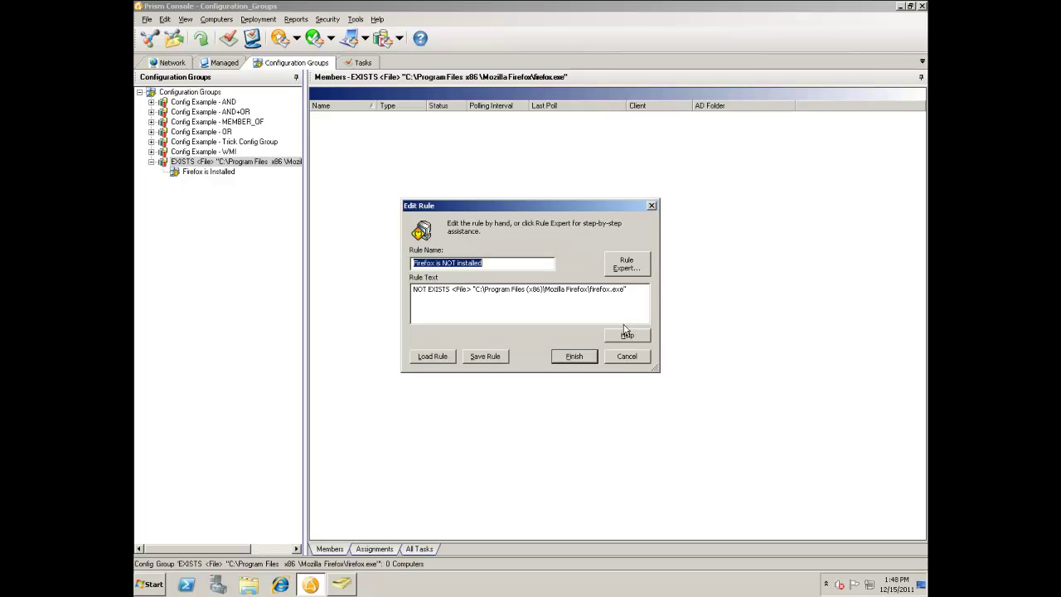
left_click(584, 358)
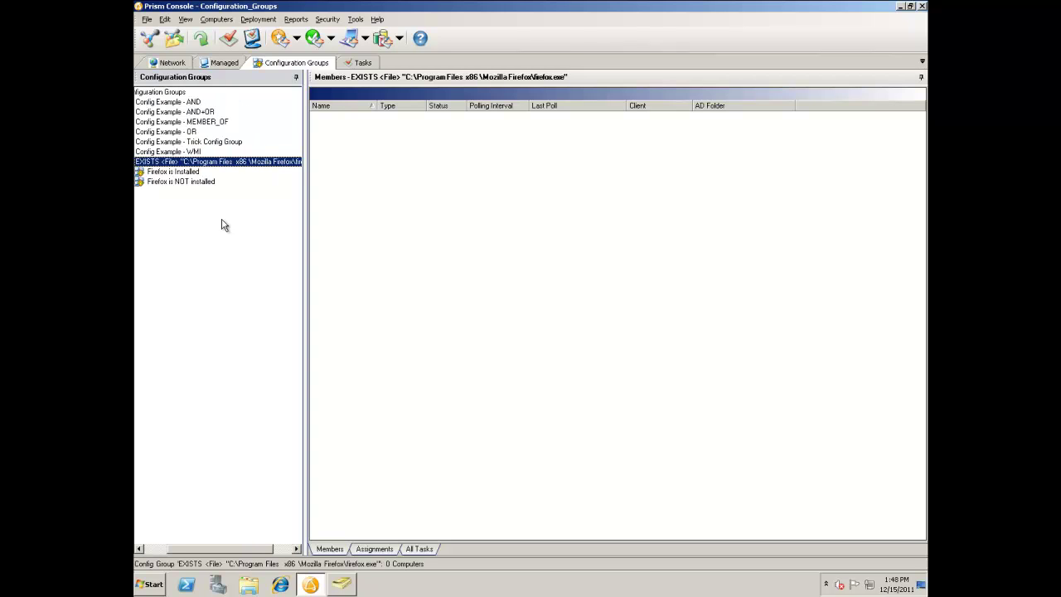
Check which computers belong to the "Firefox is NOT installed" subgroup, and collapse the Firefox group.
left_click_drag(212, 554, 170, 547)
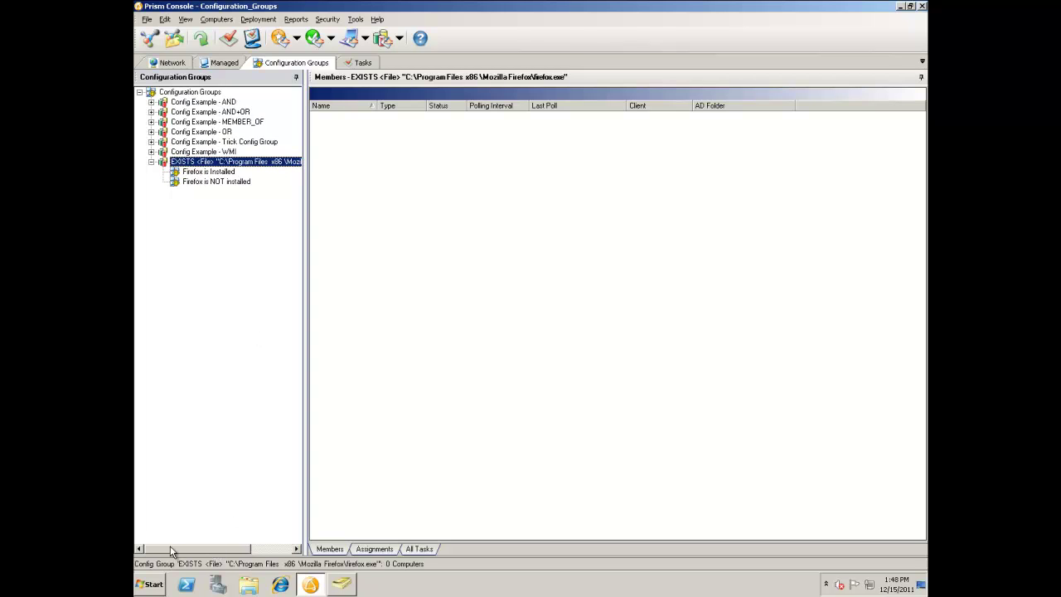
double_click(169, 182)
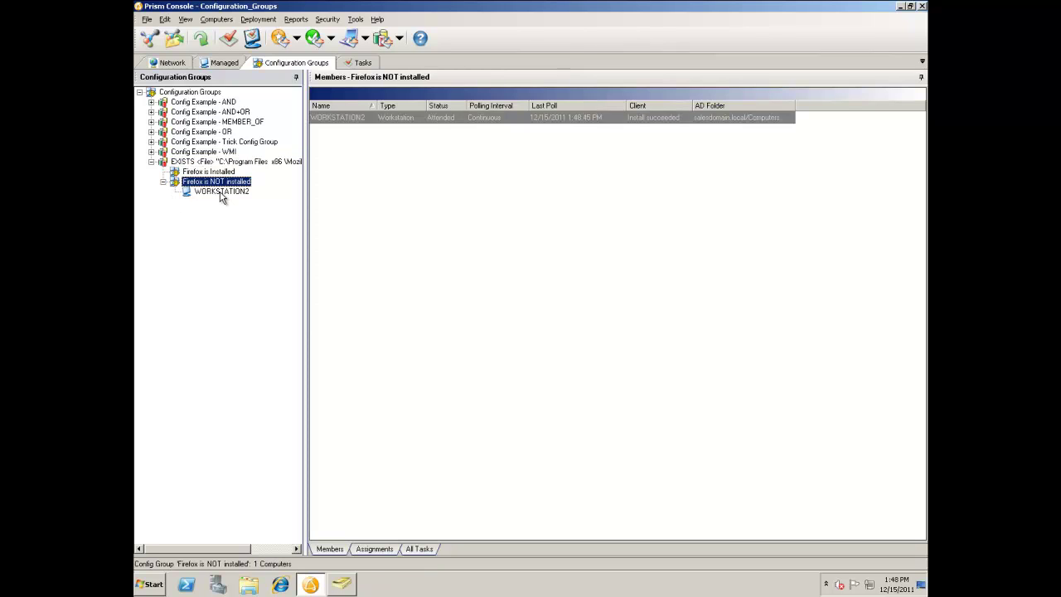
left_click(164, 181)
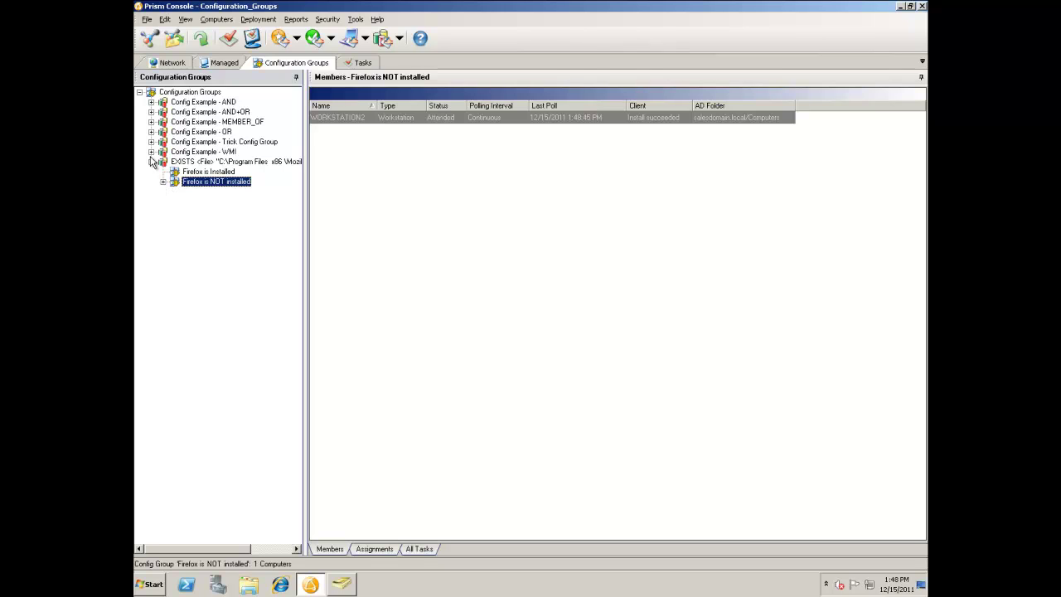
left_click(151, 161)
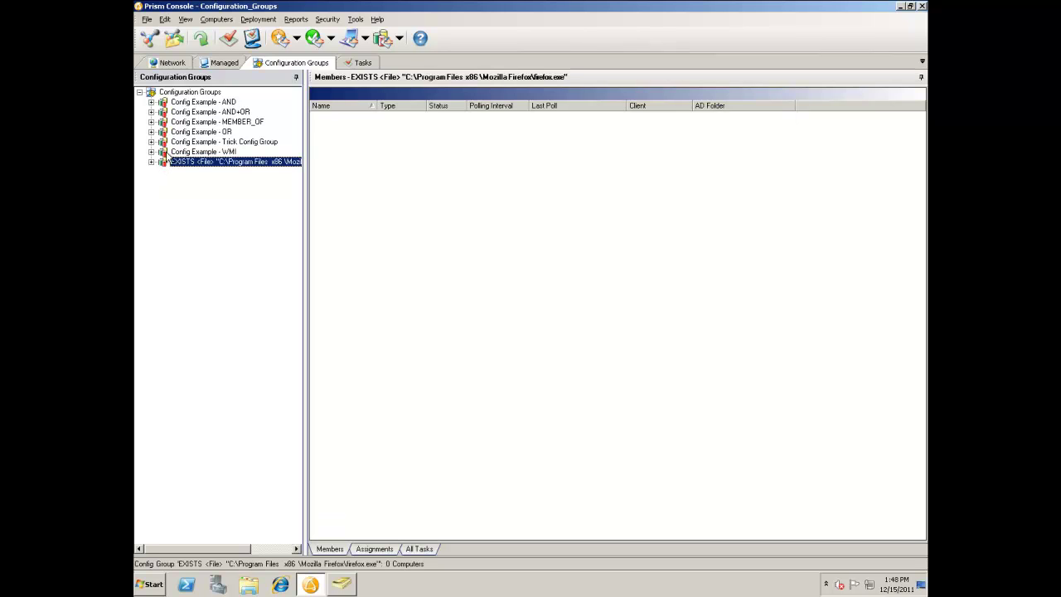
Start a new user-defined configuration group with the rule UserADName MEMBER_OF "salesdomain.local/Sales/Internal Sales".
right_click(182, 95)
left_click(203, 102)
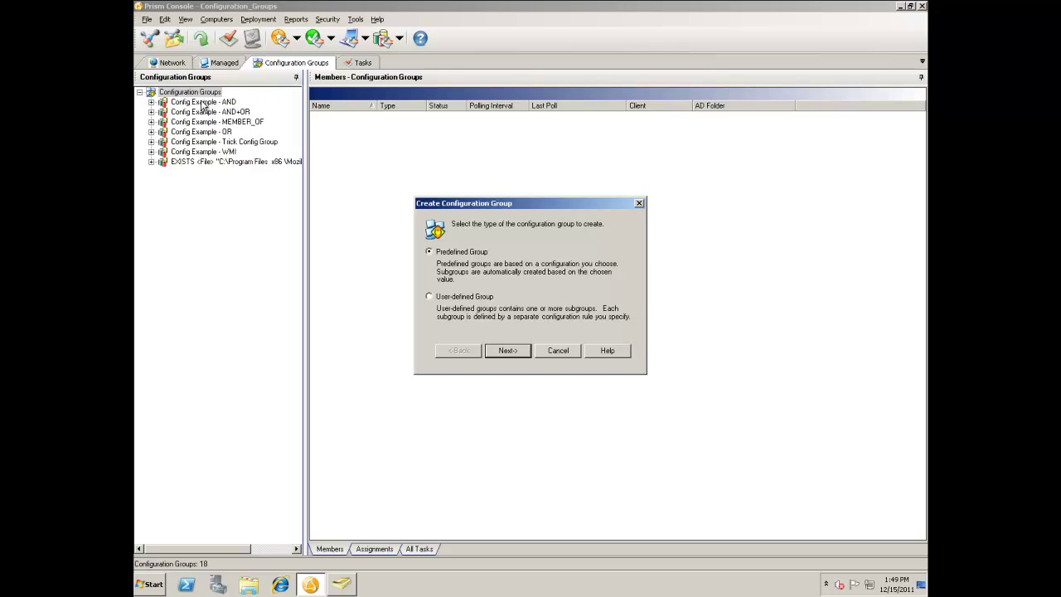
left_click(453, 302)
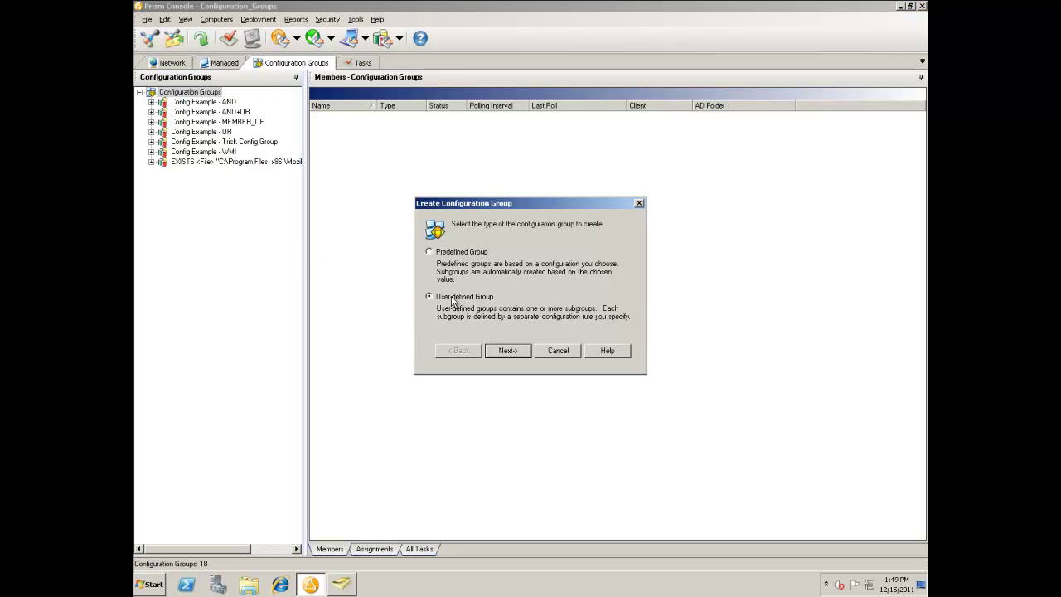
left_click(507, 351)
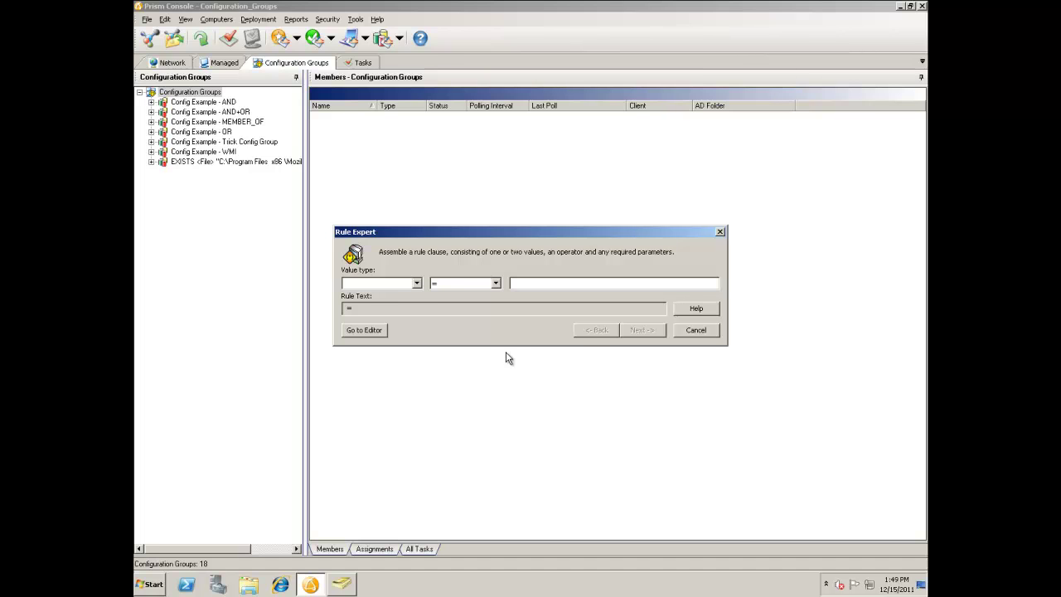
left_click(416, 284)
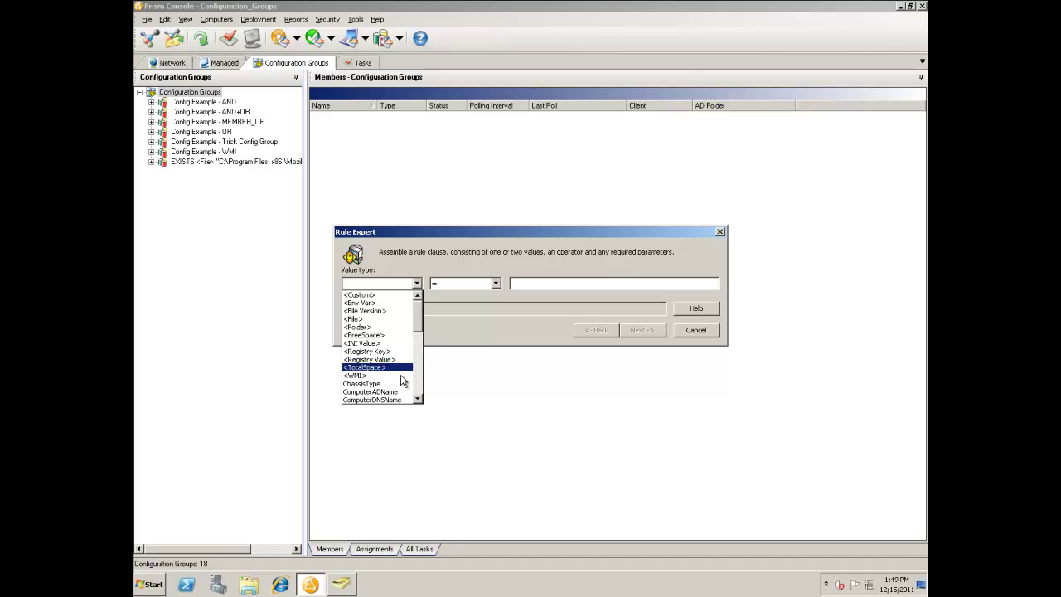
left_click_drag(419, 324, 421, 396)
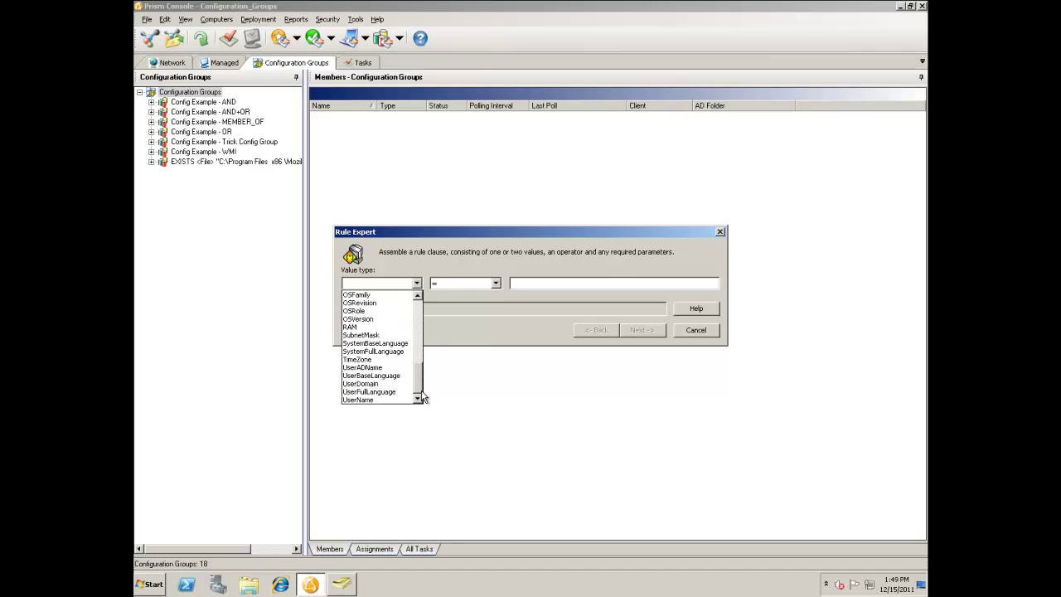
left_click(384, 368)
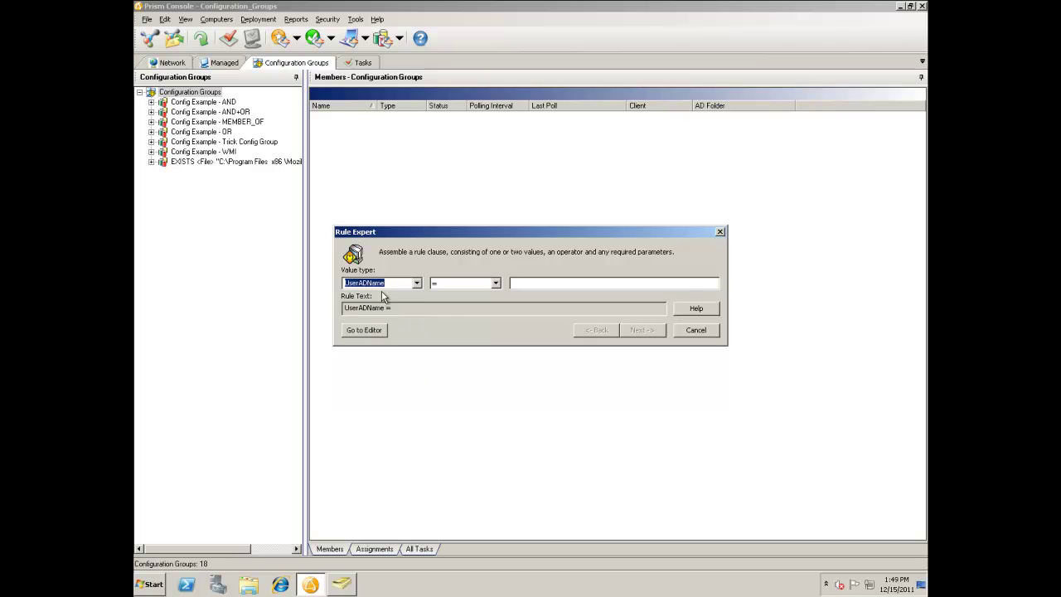
left_click(495, 283)
left_click(468, 368)
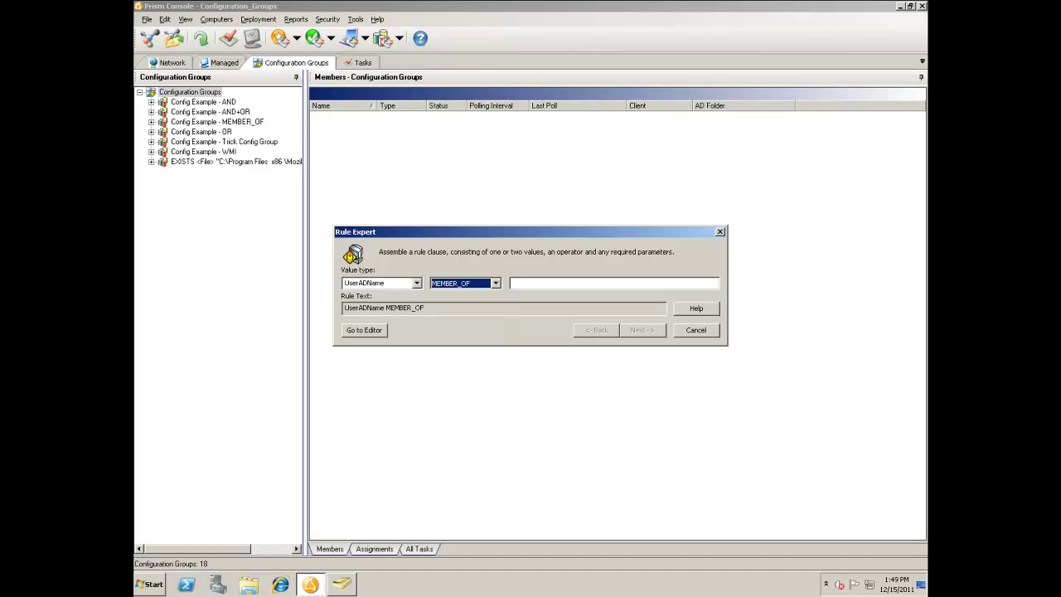
left_click(538, 284)
type("salesdomain.local/Sales/Internal Sales")
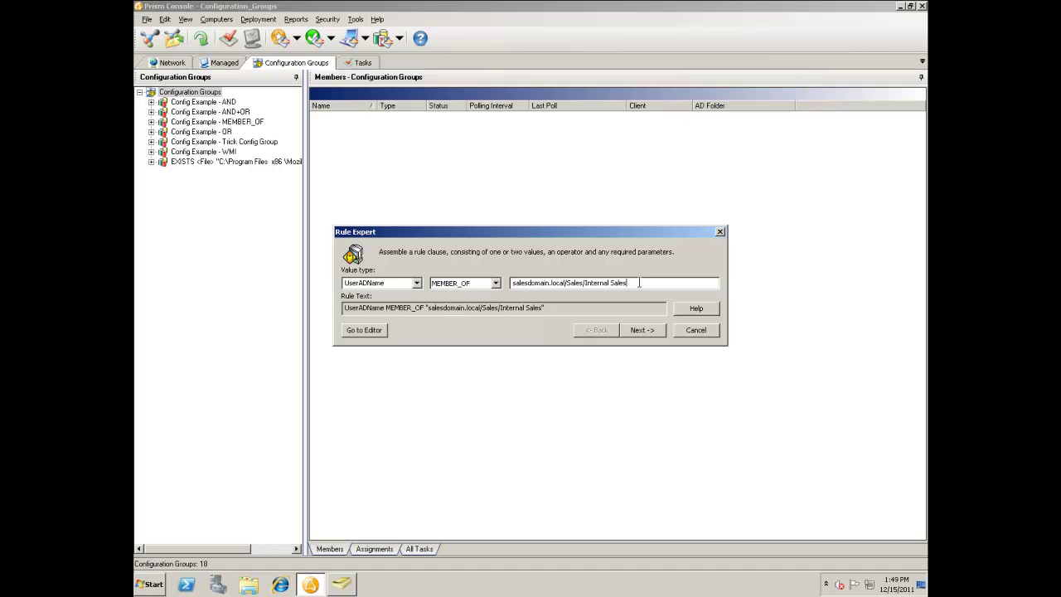
Name the membership rule "Intneral sales" and finish creating the configuration group.
left_click(643, 330)
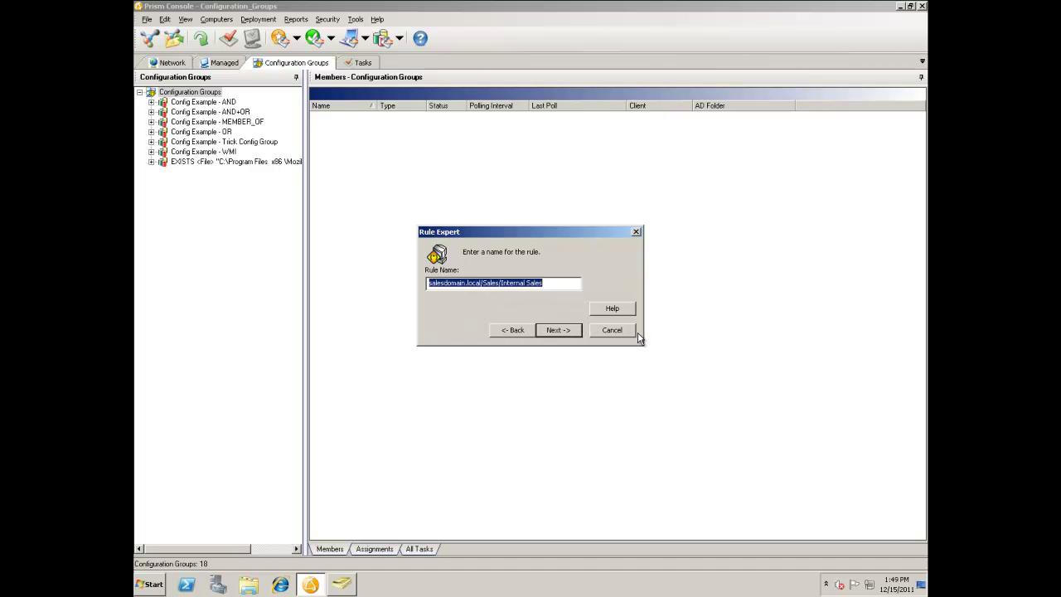
type("Ins")
key("BackSpace")
type("tneral")
type(" sales")
key("Return")
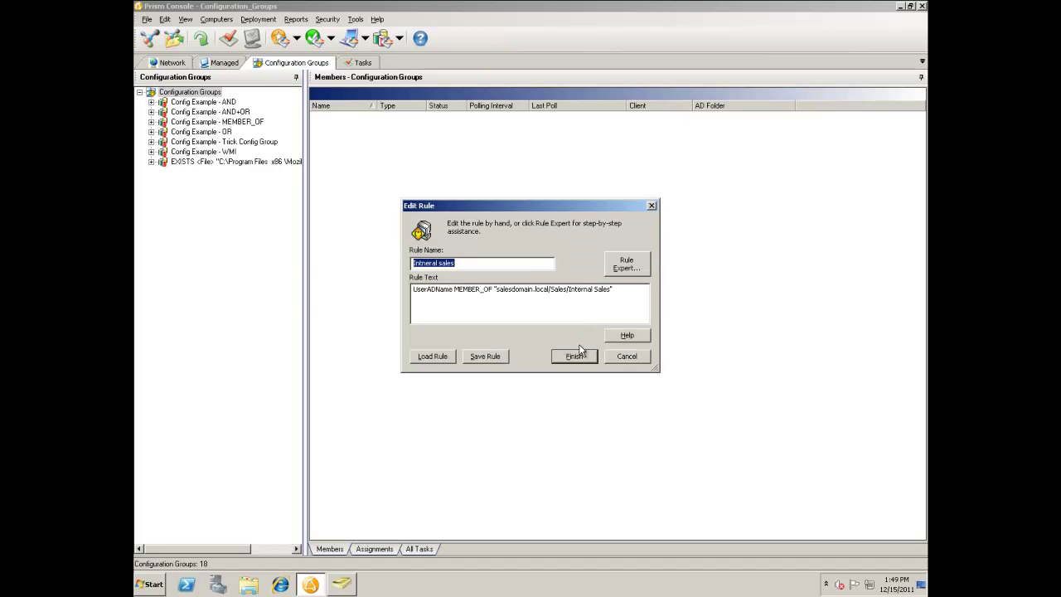
left_click(577, 359)
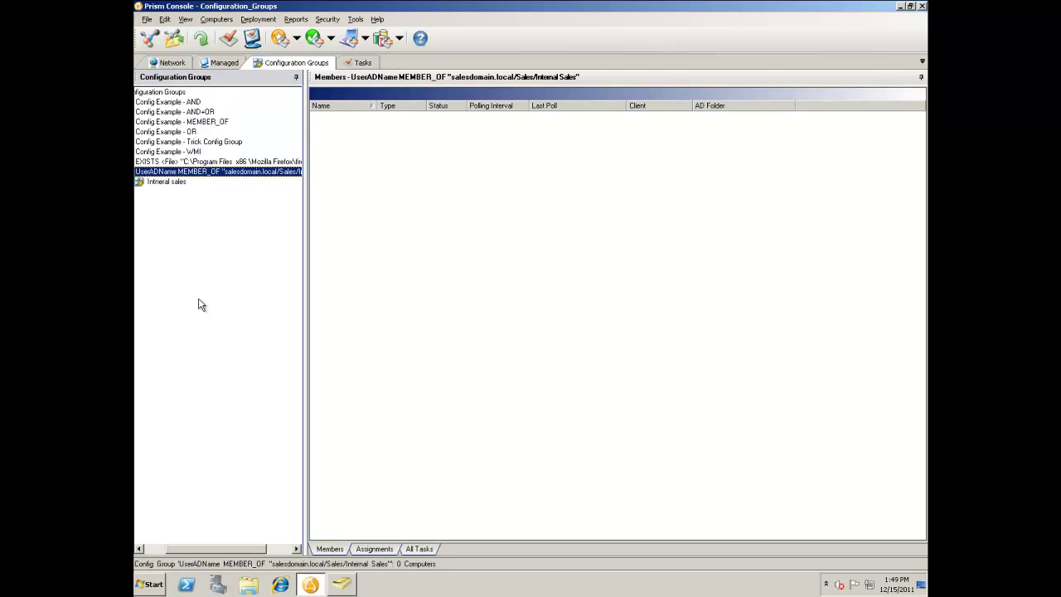
Check which computers belong to the "Intneral sales" subgroup, and collapse the UserADName group.
left_click_drag(224, 548, 187, 549)
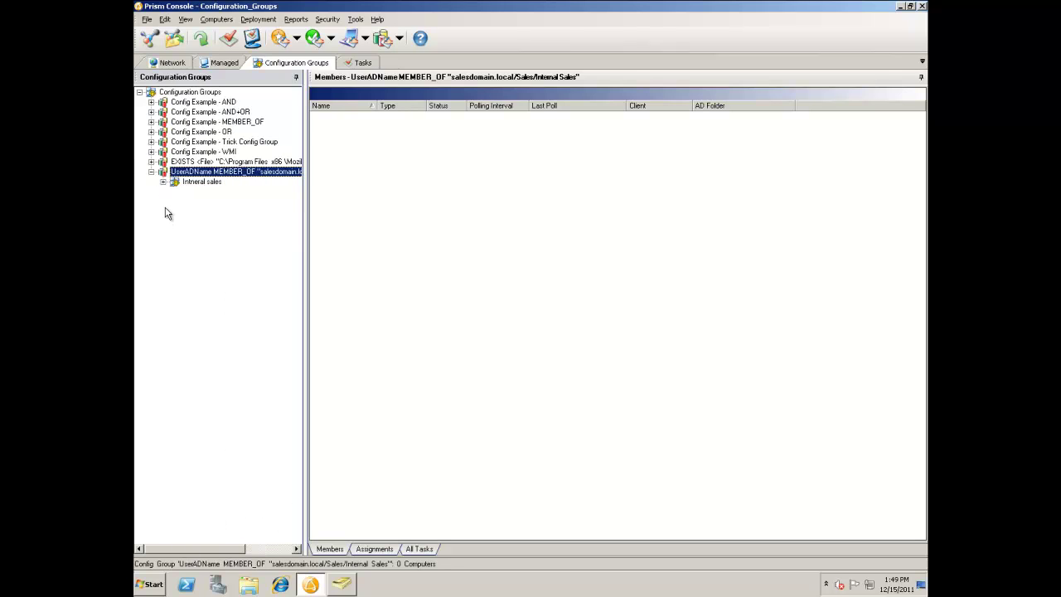
left_click(163, 181)
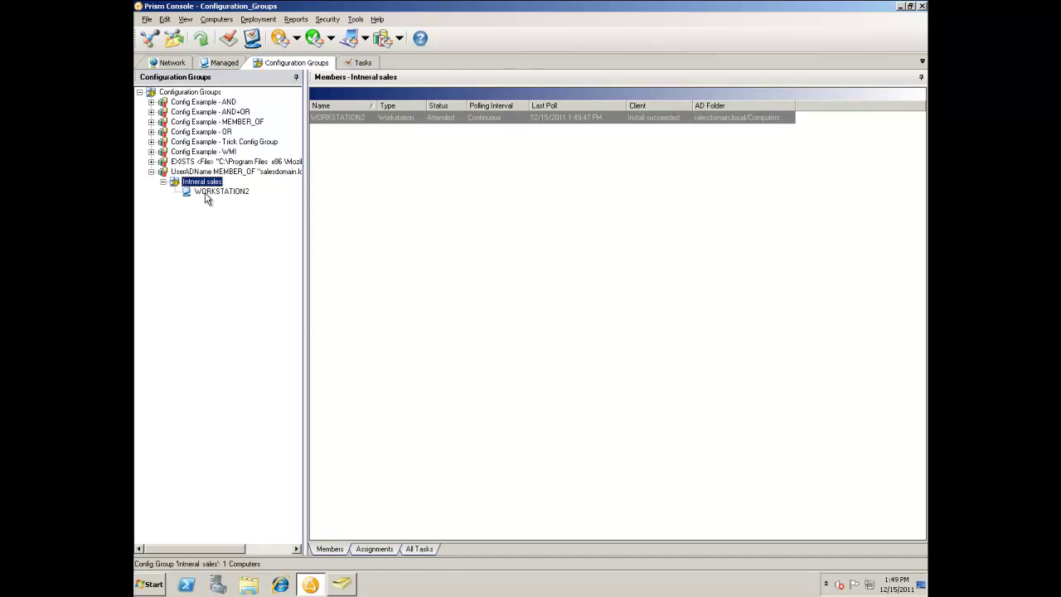
left_click(165, 182)
left_click(151, 171)
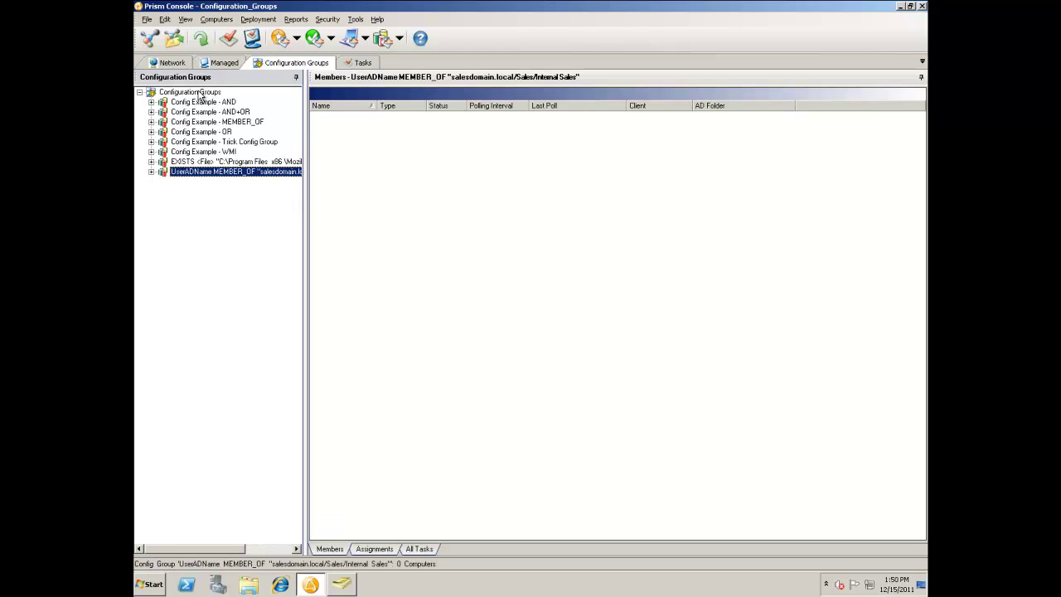
Negate the "Intneral sales" subgroup's rule so it reads NOT UserADName MEMBER_OF "salesdomain.local/Sales/Internal Sales", and save the group properties.
left_click(152, 173)
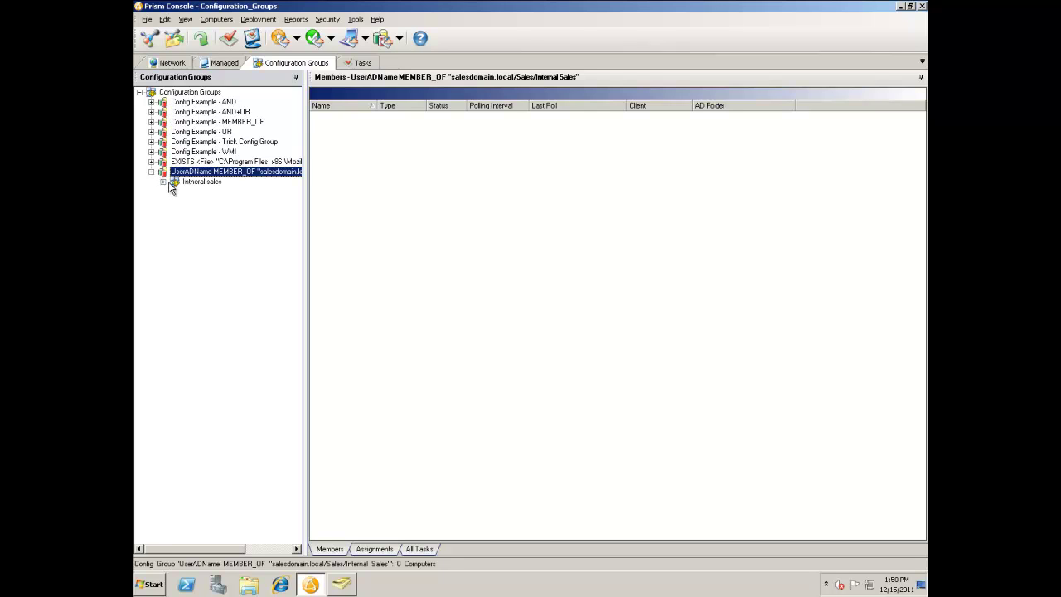
left_click(199, 182)
right_click(202, 183)
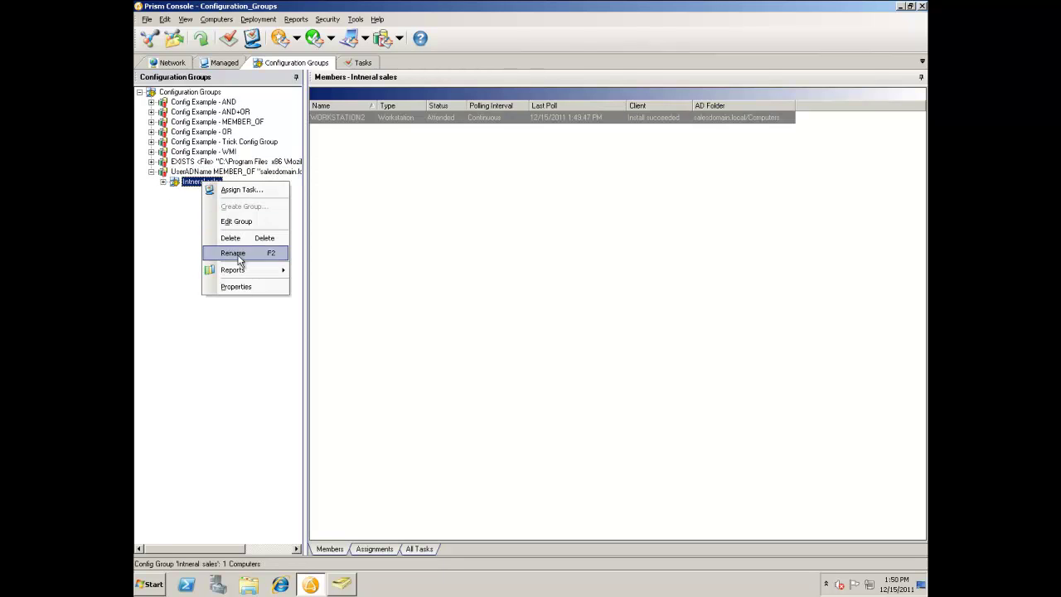
left_click(236, 287)
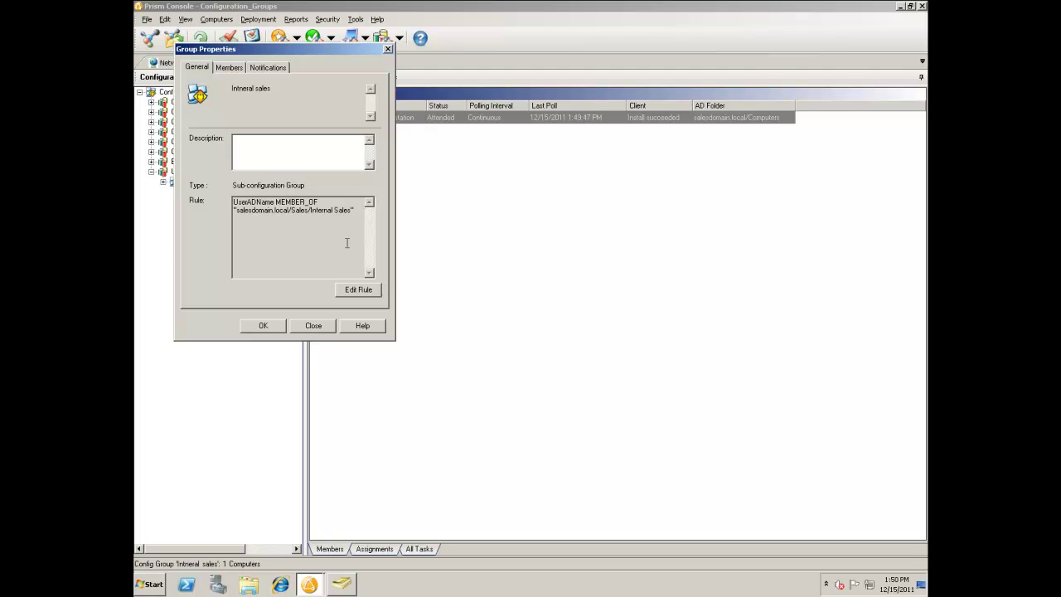
left_click(358, 290)
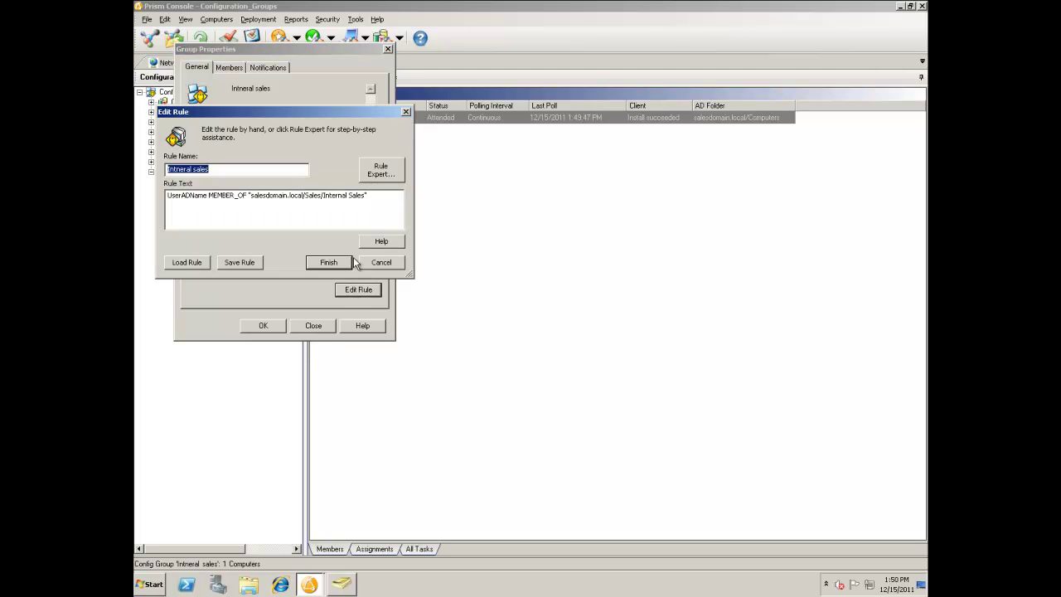
left_click(175, 203)
type("NOT")
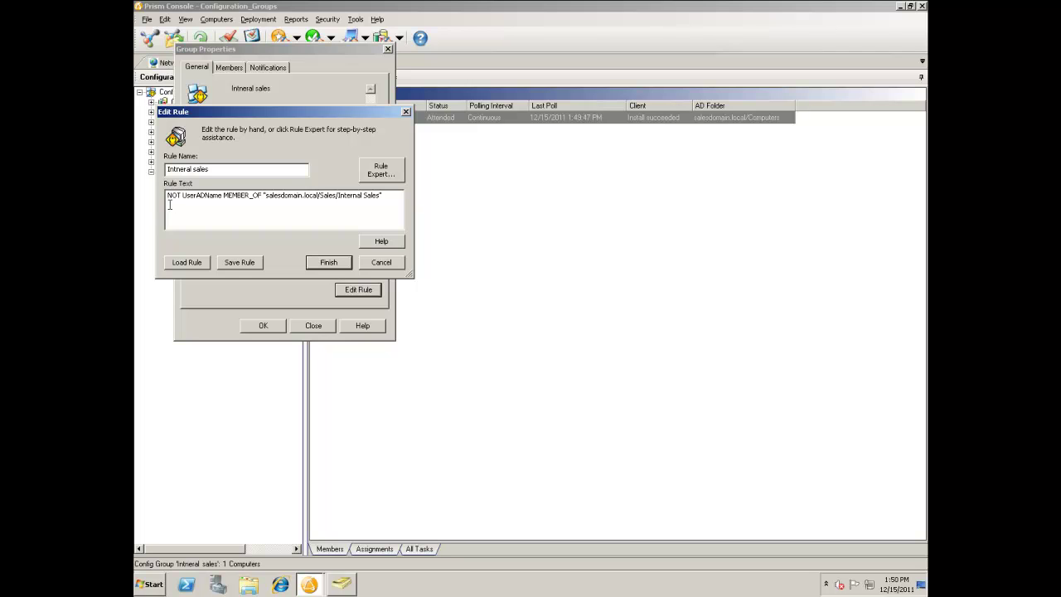
left_click(327, 263)
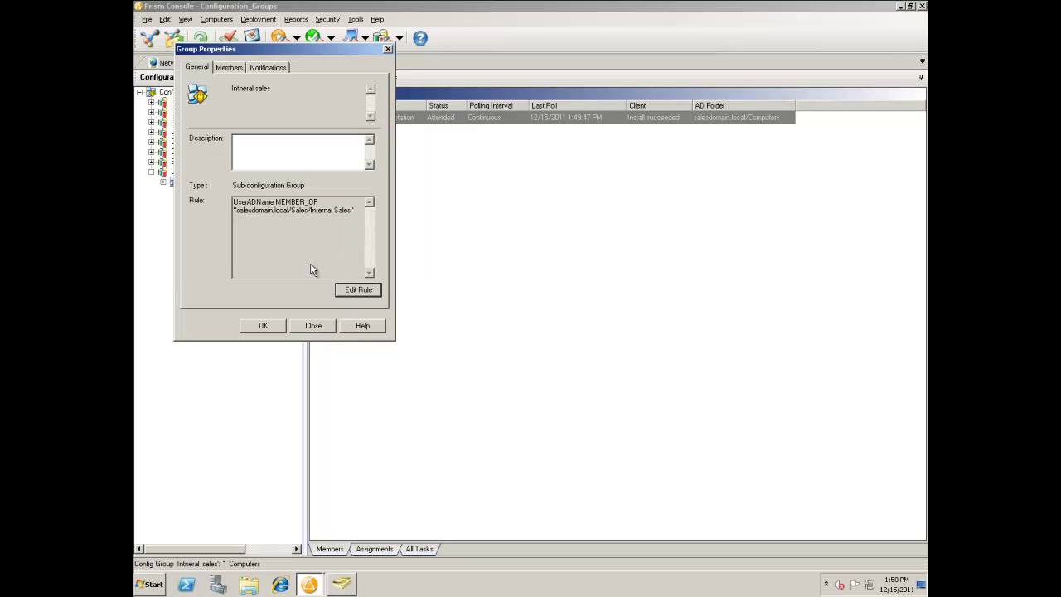
left_click(264, 326)
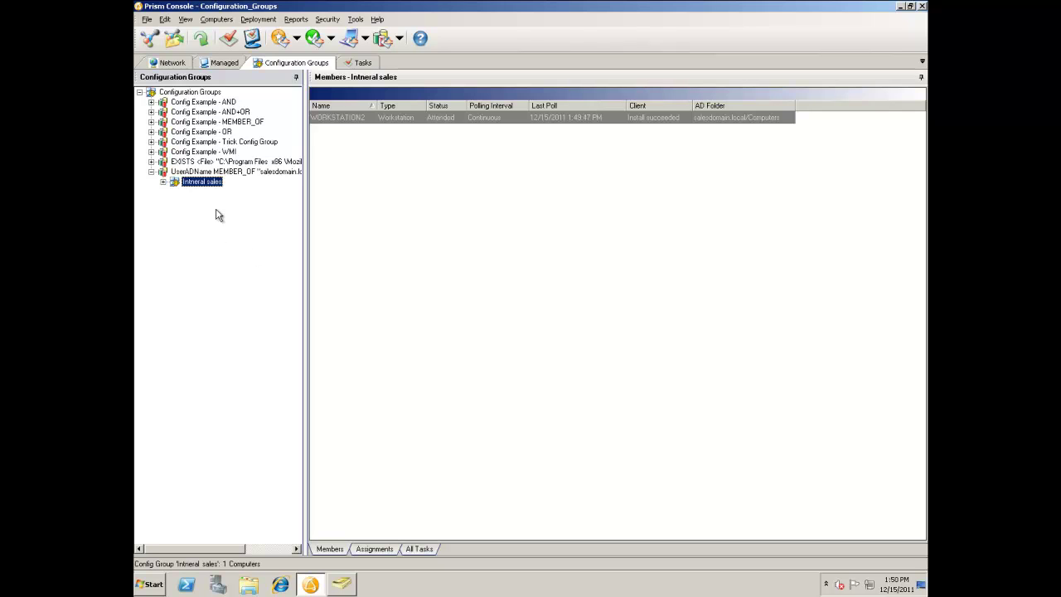
Start a new user-defined configuration group with the rule UserADName MATCHES "salesdomain.local/Sales/*".
right_click(199, 91)
left_click(238, 98)
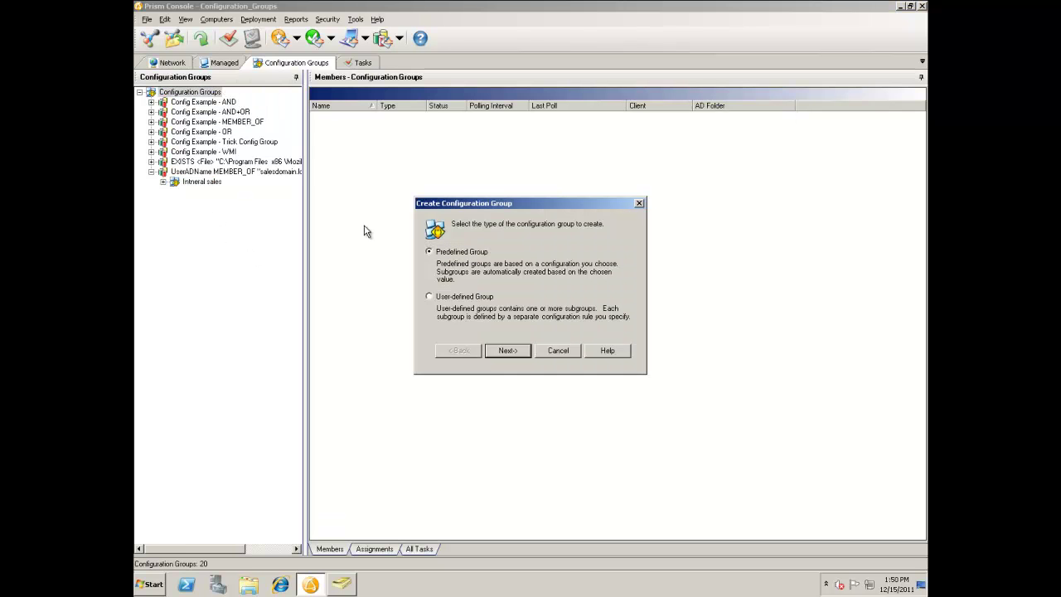
left_click(429, 297)
left_click(505, 351)
left_click(416, 283)
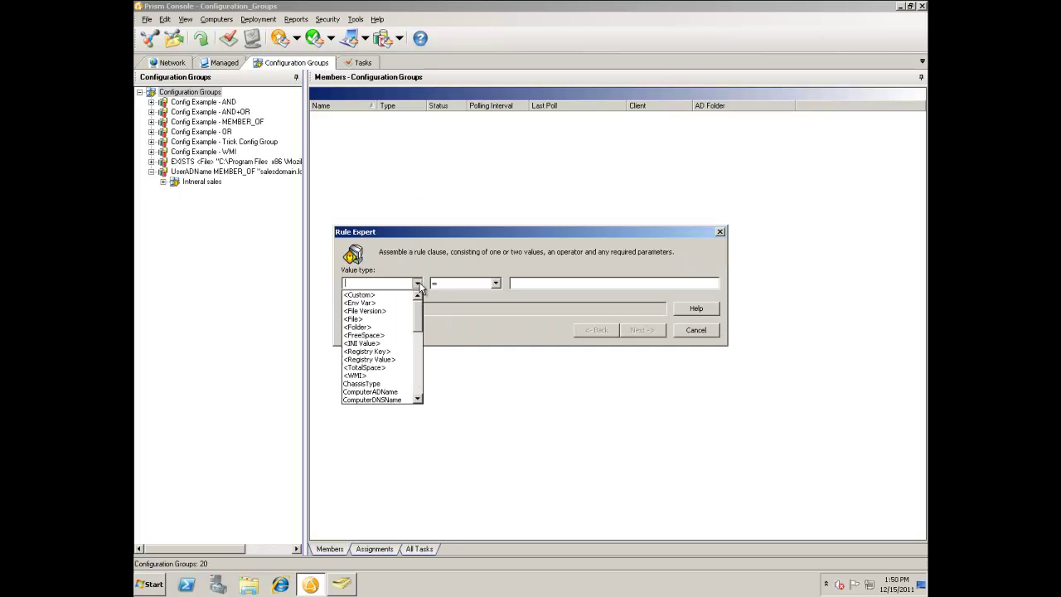
left_click_drag(418, 322, 420, 381)
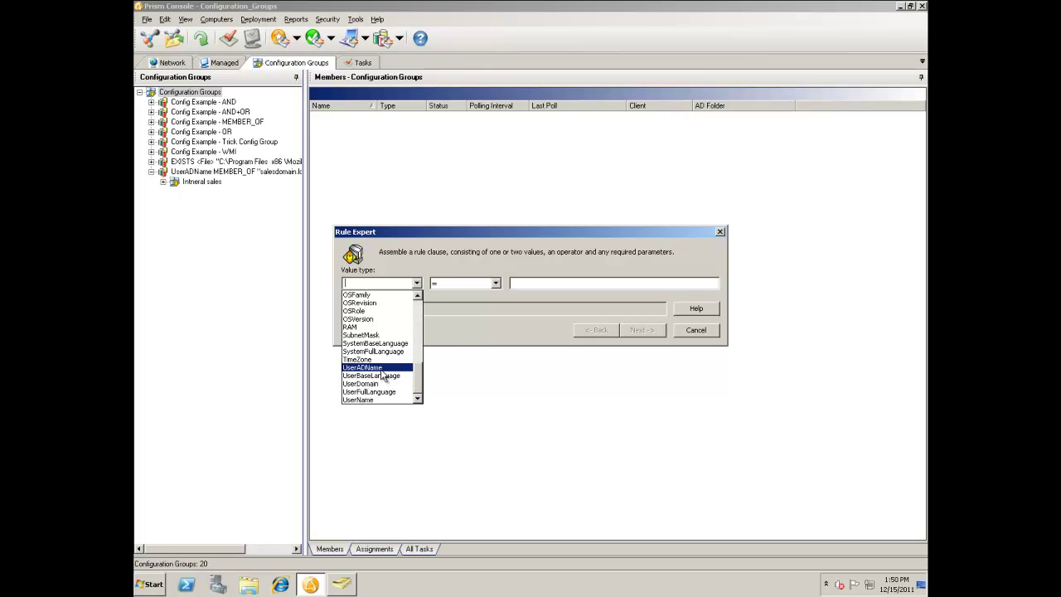
left_click(400, 367)
left_click(496, 283)
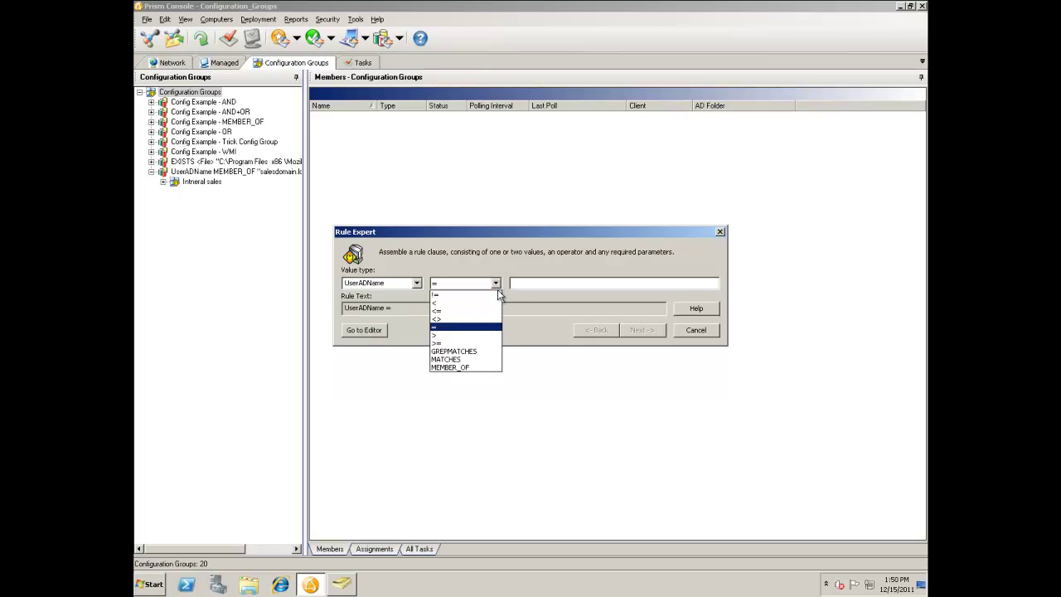
left_click(474, 359)
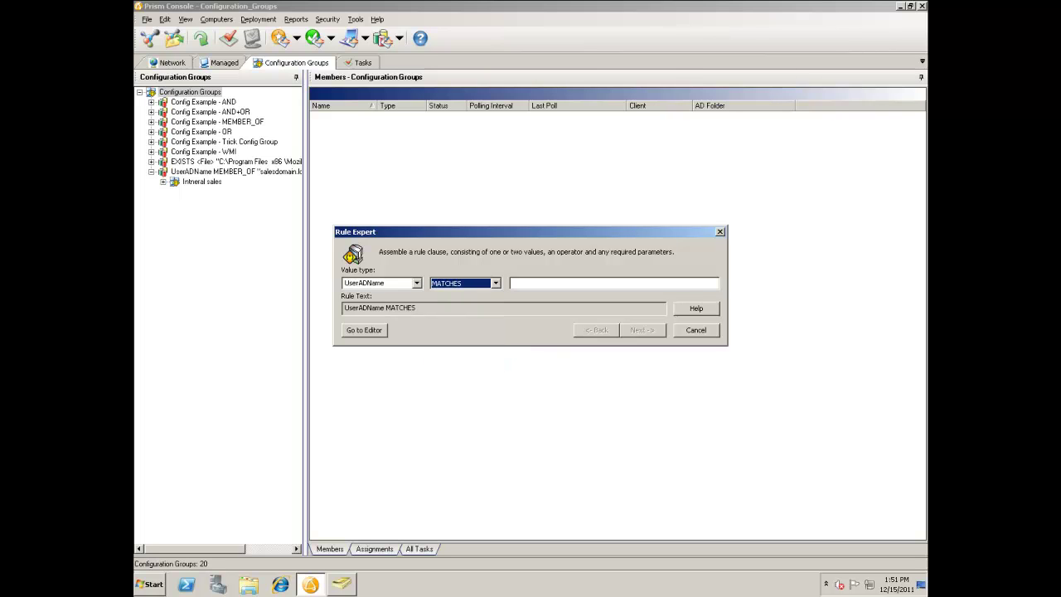
left_click(526, 285)
type("salesdomain.local/Sales/")
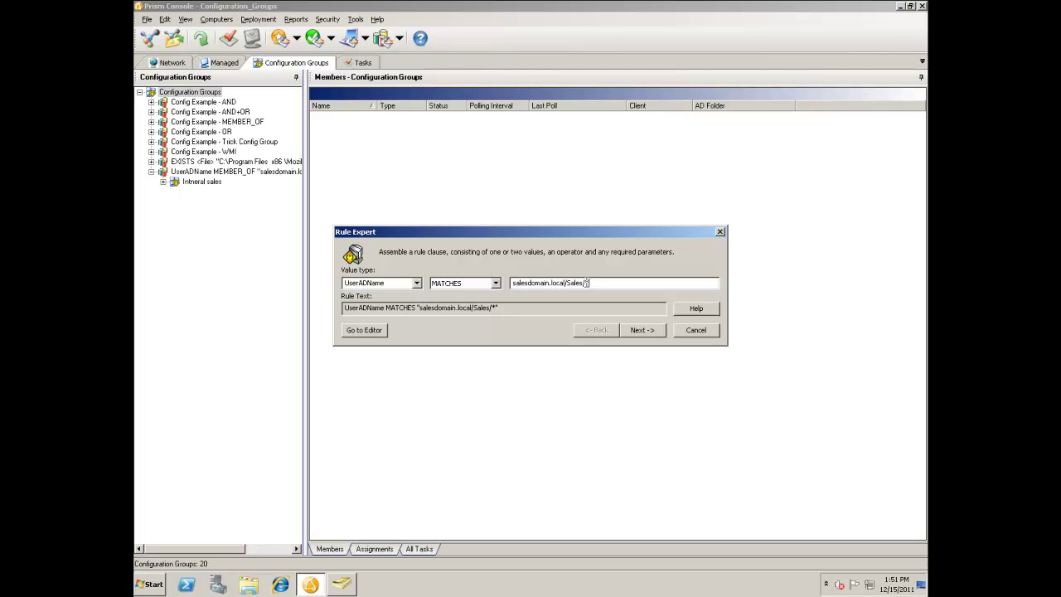
Finish creating the configuration group with its rule named "Sales OU", and check which computers belong to that subgroup.
left_click(651, 331)
type("Sales OU")
key("Return")
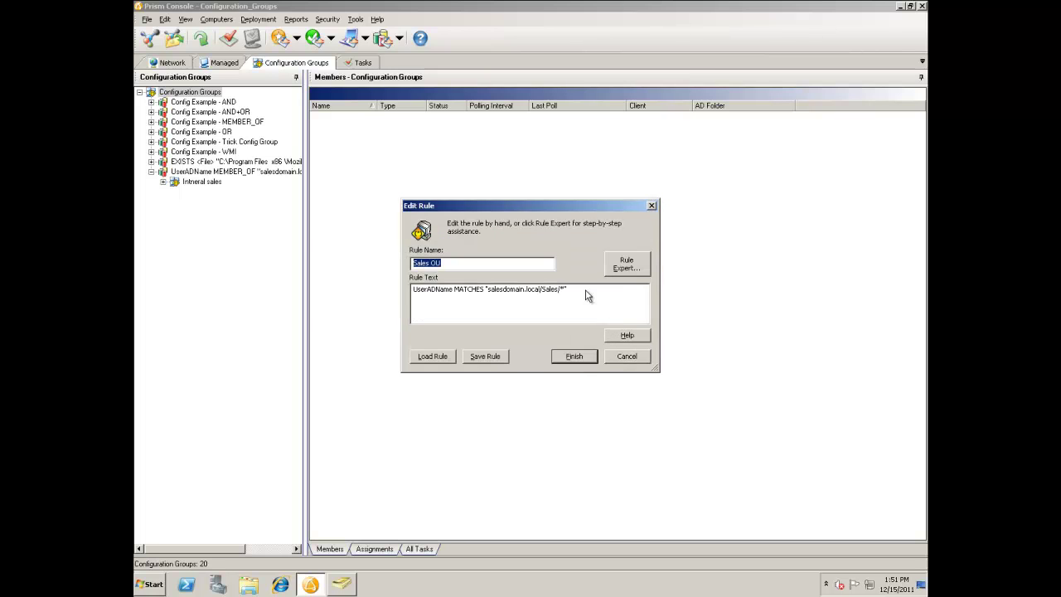
left_click(579, 358)
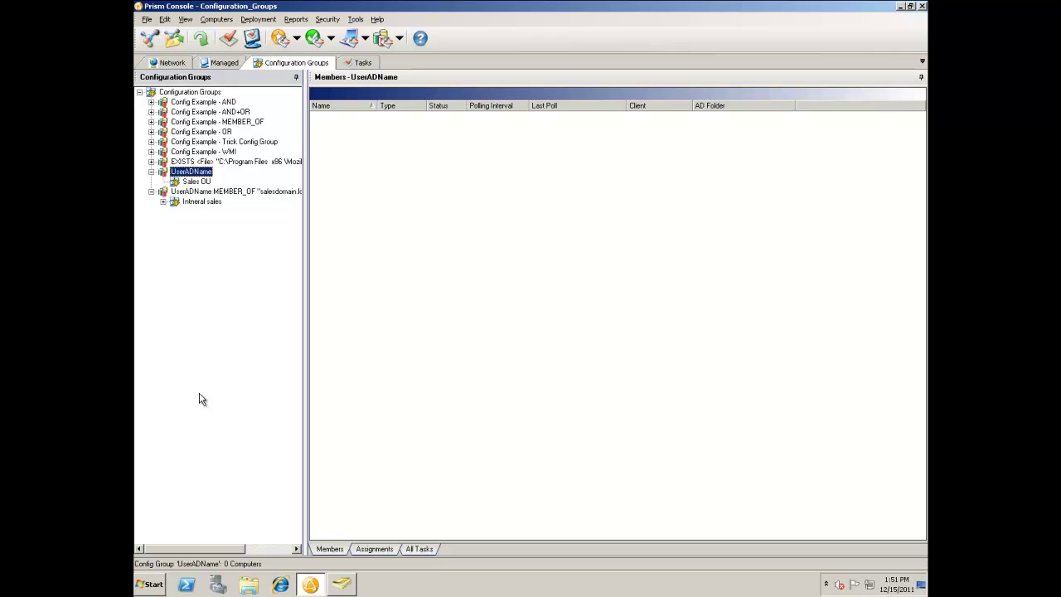
left_click(175, 184)
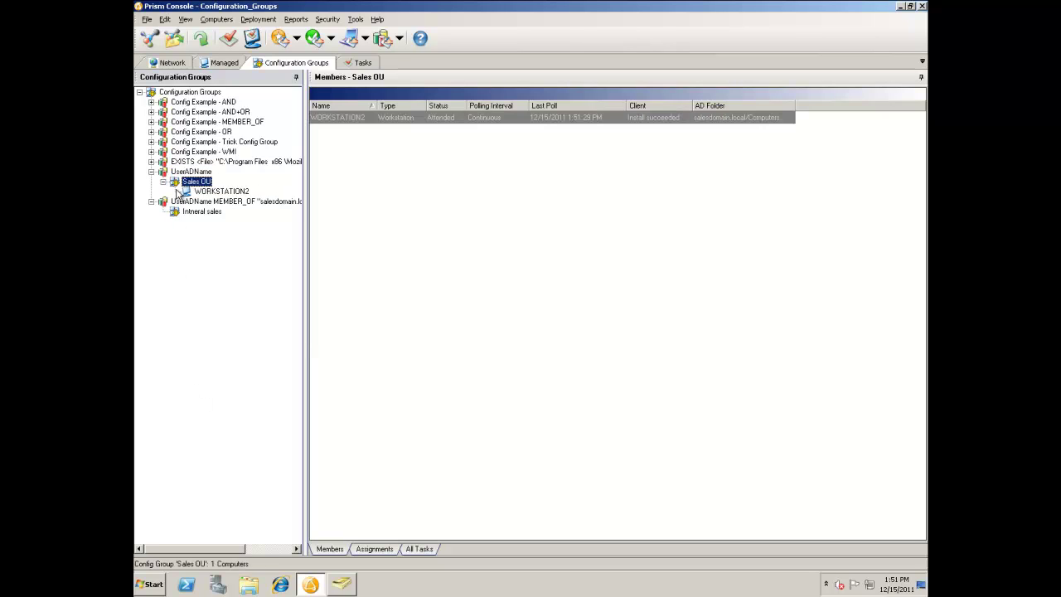